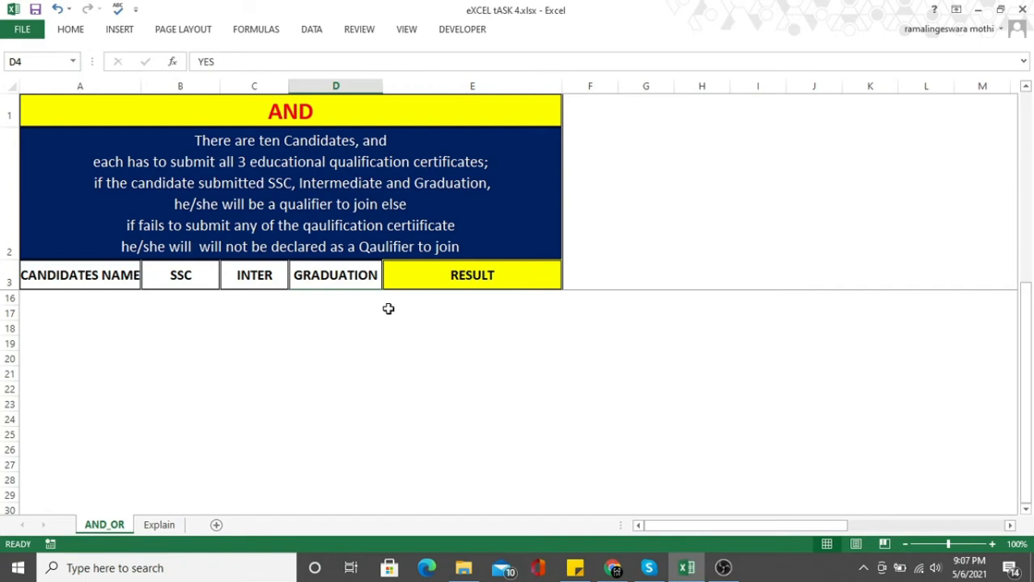
Review the candidate names and the SSC, INTER and GRADUATION entries in the AND table.
scroll(388, 309, up, 4)
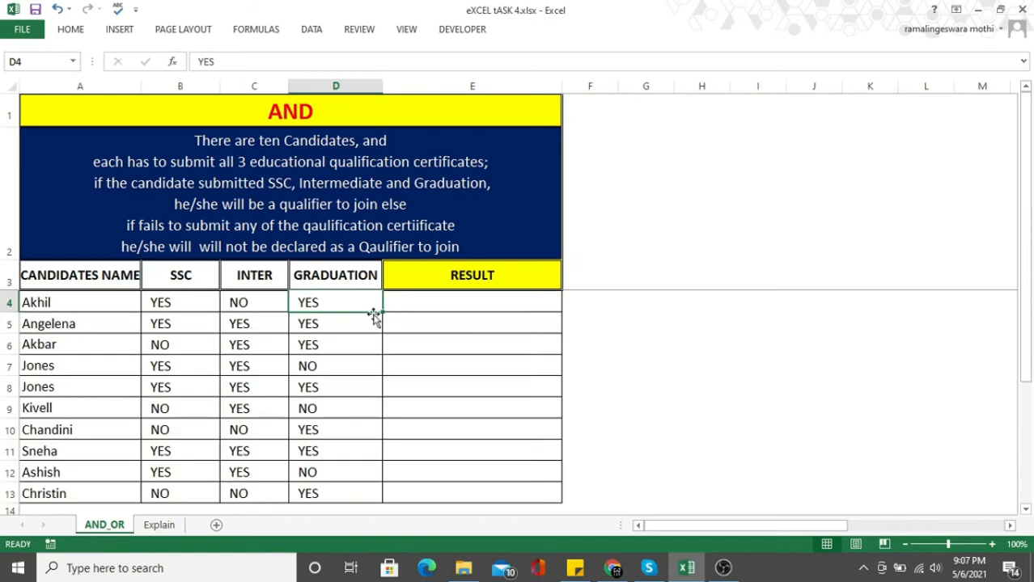
drag(92, 301, 76, 501)
drag(170, 303, 328, 493)
click(177, 300)
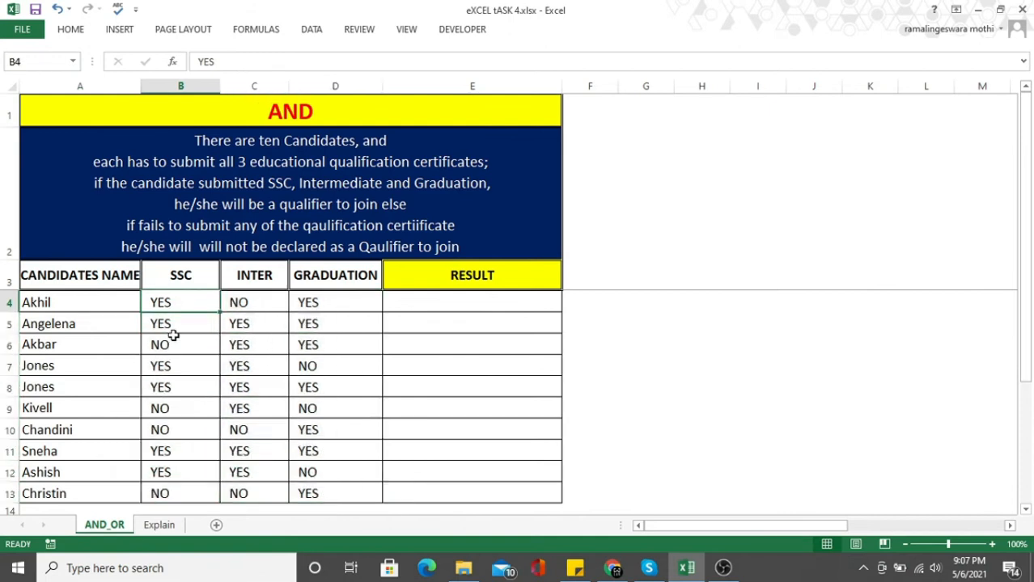
click(259, 301)
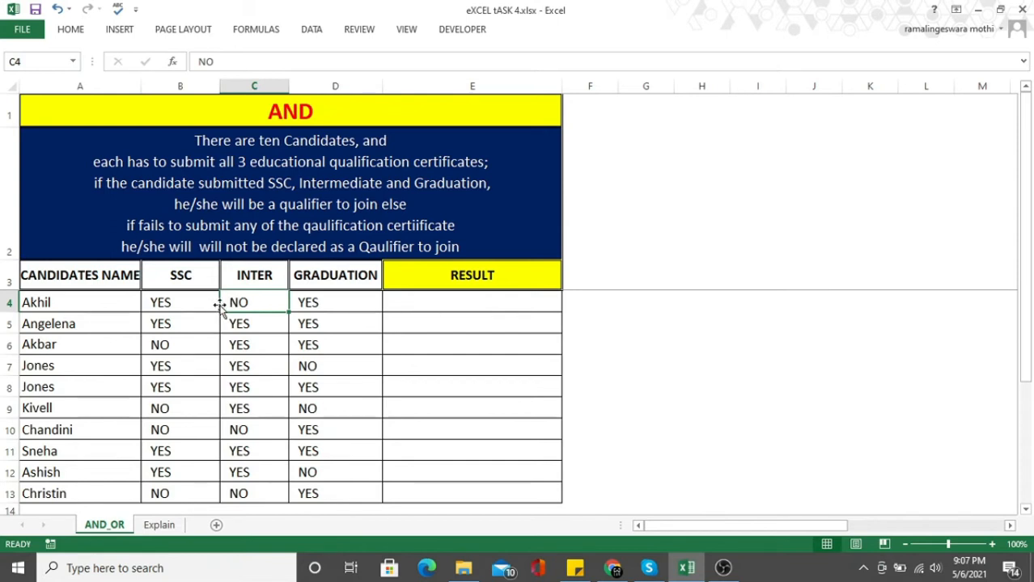
Widen the RESULT column and enter =AND(B4="YES", C4="YES", D4="YES") in E4.
drag(563, 90, 619, 91)
click(467, 302)
text(=)
key(Caps_Lock)
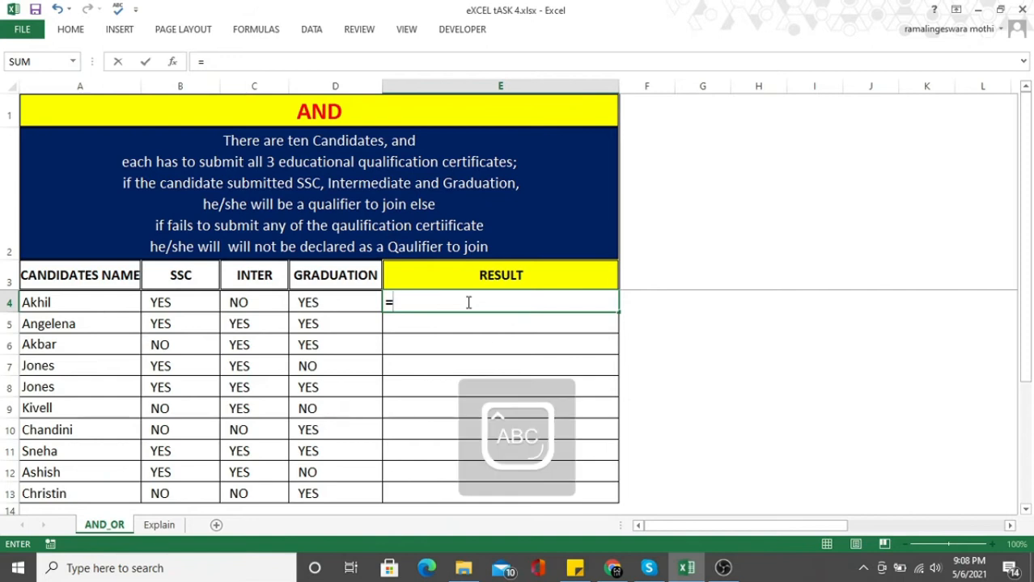
text(AND()
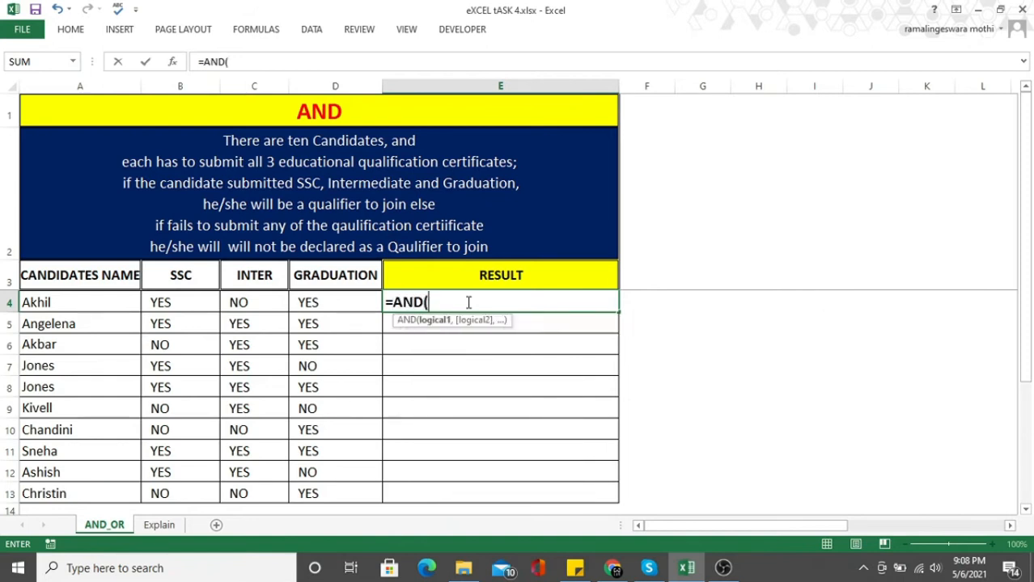
click(187, 304)
text(="YES",)
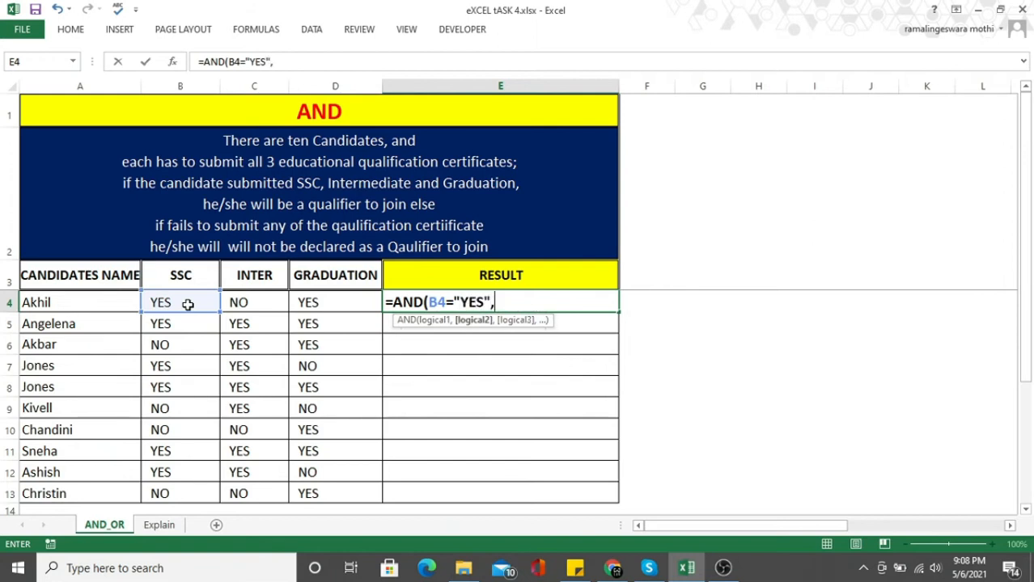
click(240, 304)
text(="YES)
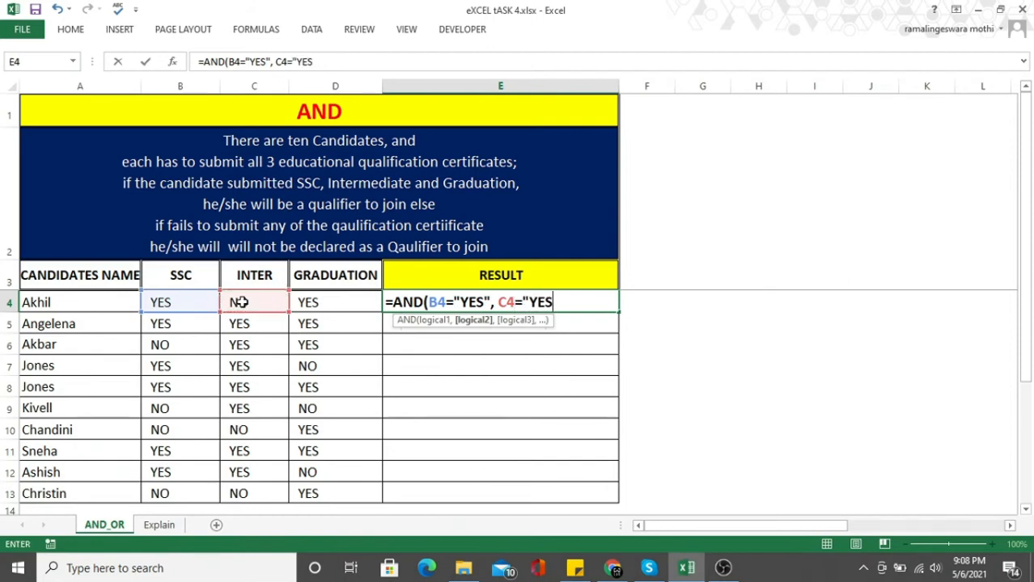
text(",)
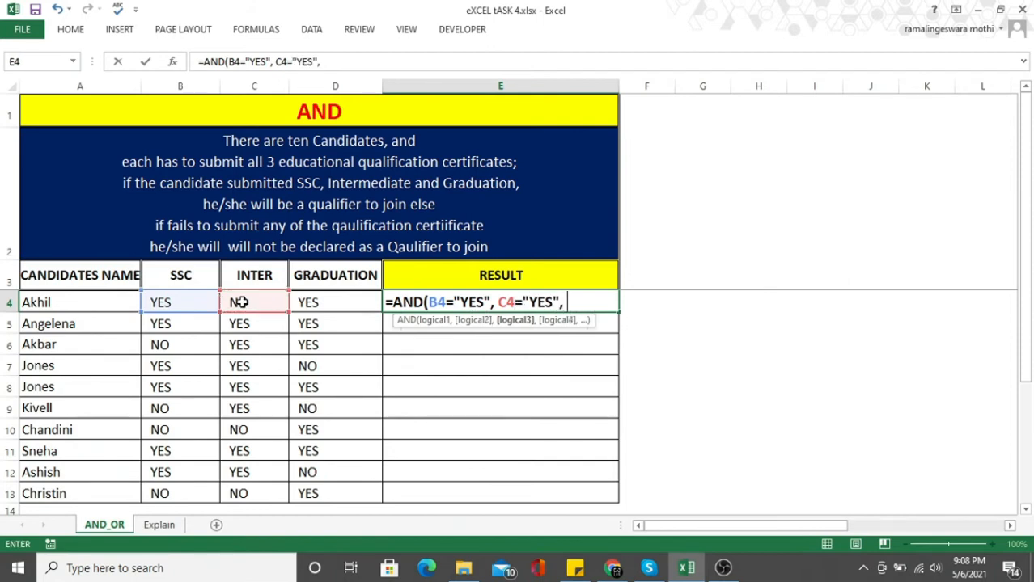
click(327, 298)
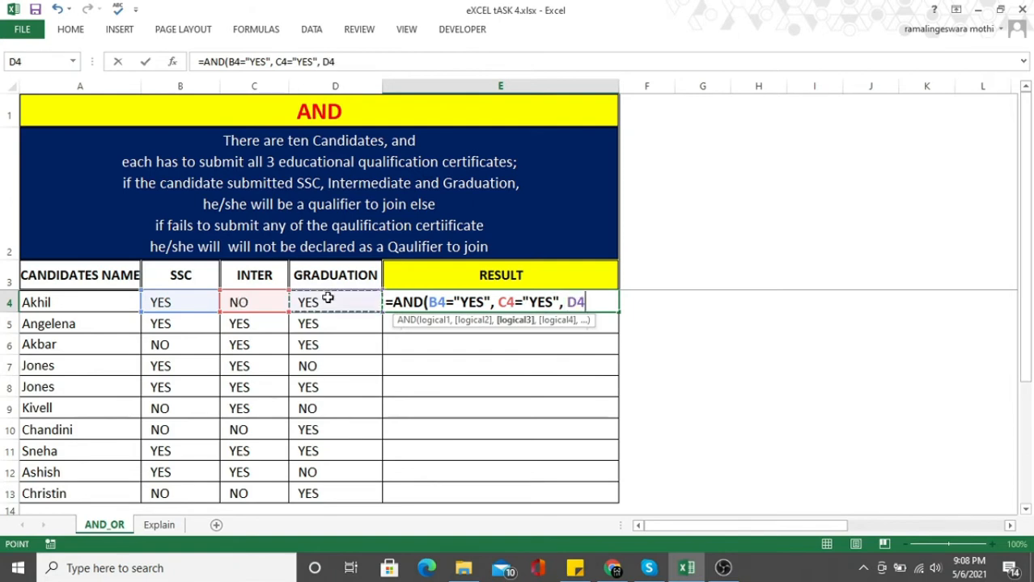
text(=)
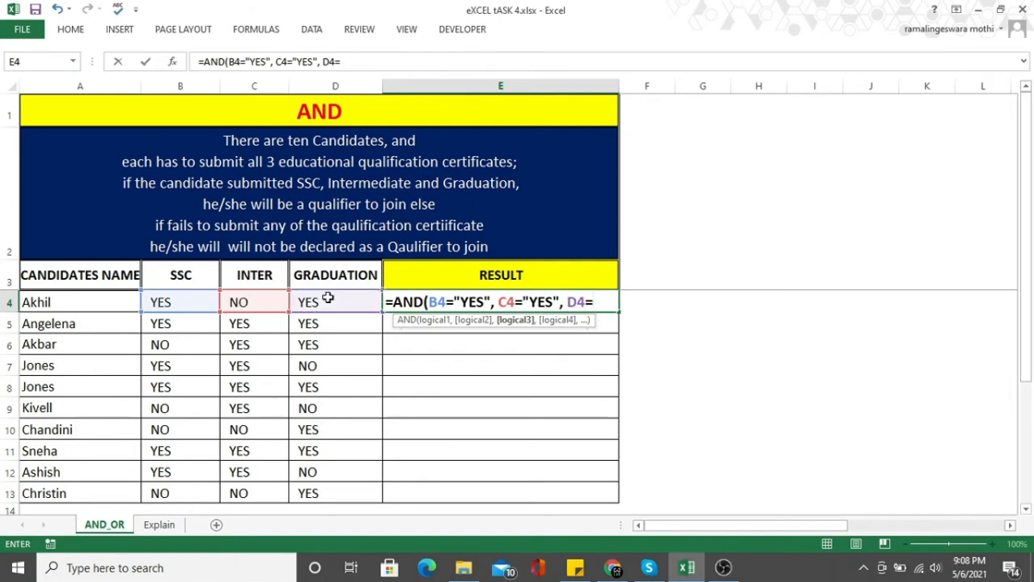
text("YES"))
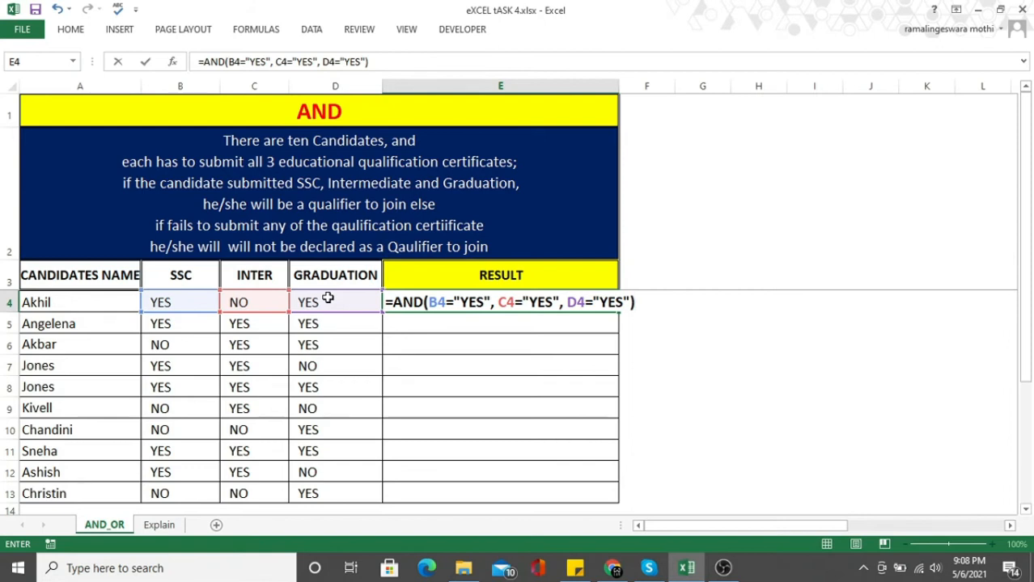
key(Return)
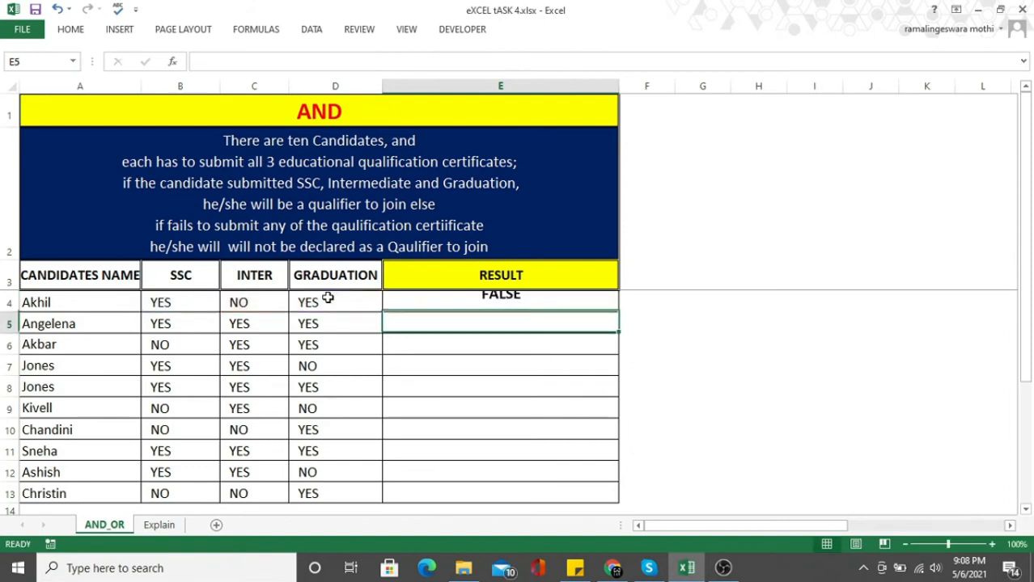
Fill the AND formula from E4 down the RESULT column to row 13.
click(526, 302)
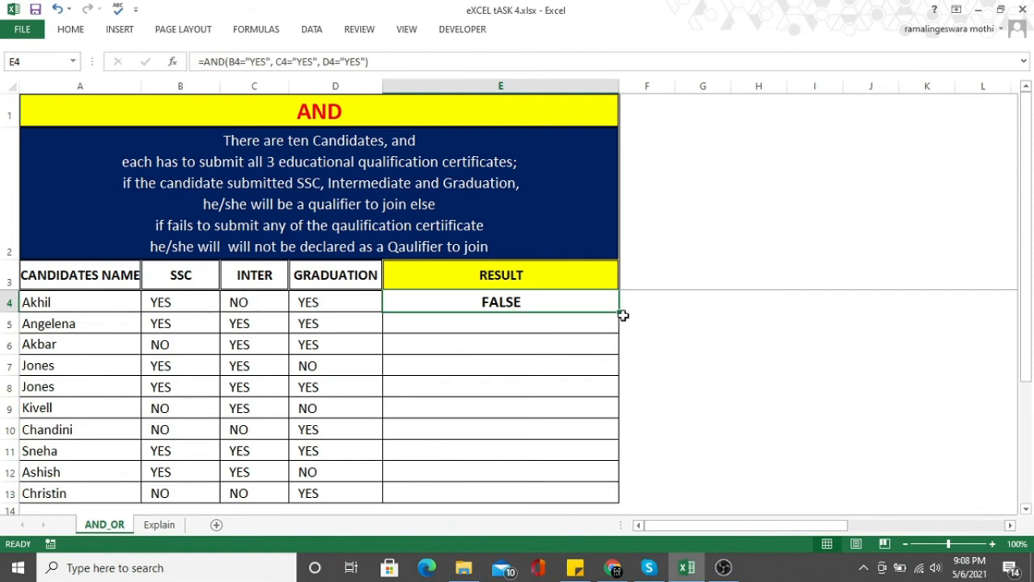
drag(619, 311, 616, 504)
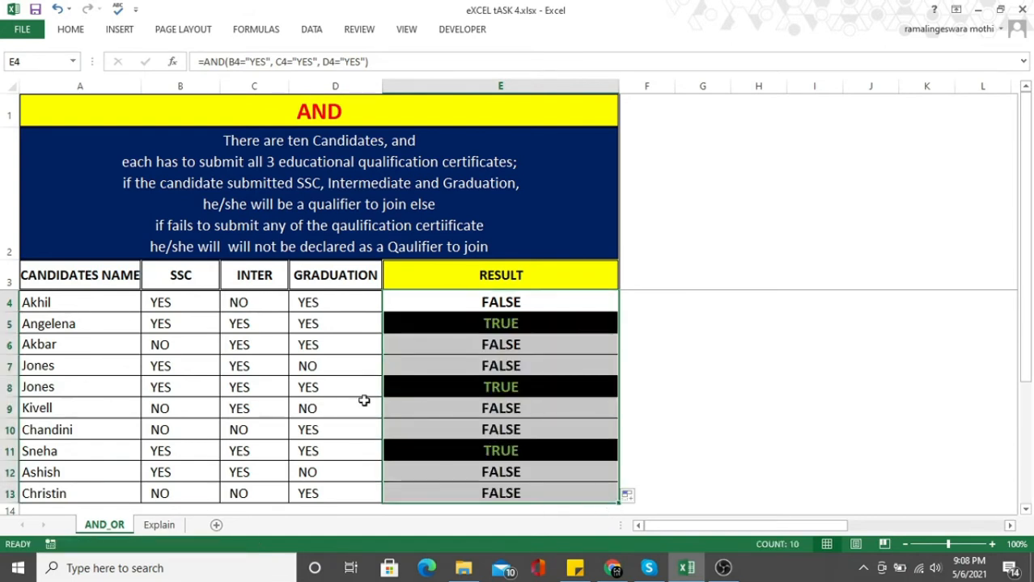
click(486, 322)
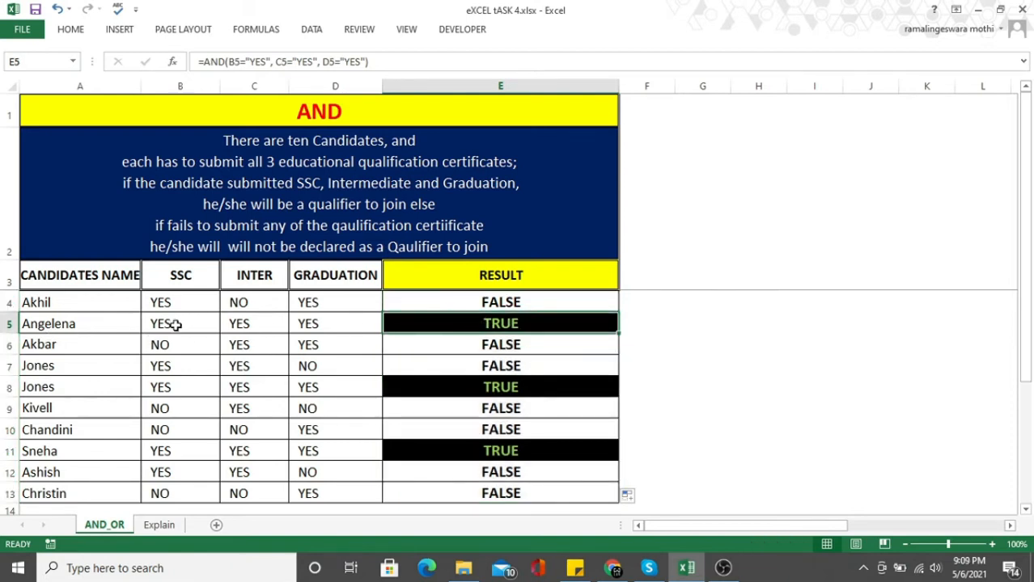
Give the certificate cells of rows 5, 8 and 11 a yellow fill and bold text.
drag(172, 323, 315, 323)
drag(175, 388, 318, 384)
drag(196, 450, 300, 450)
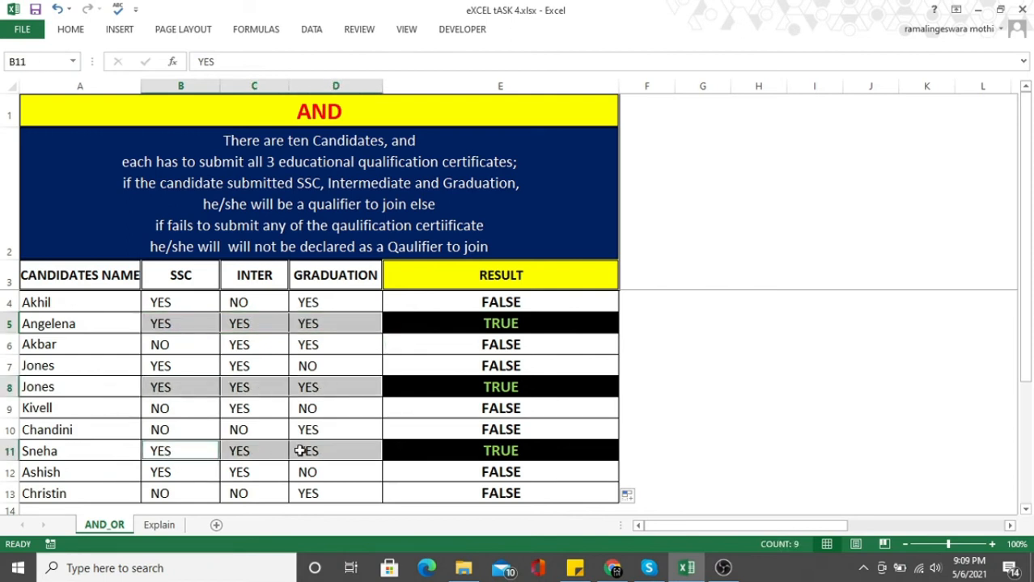
click(70, 29)
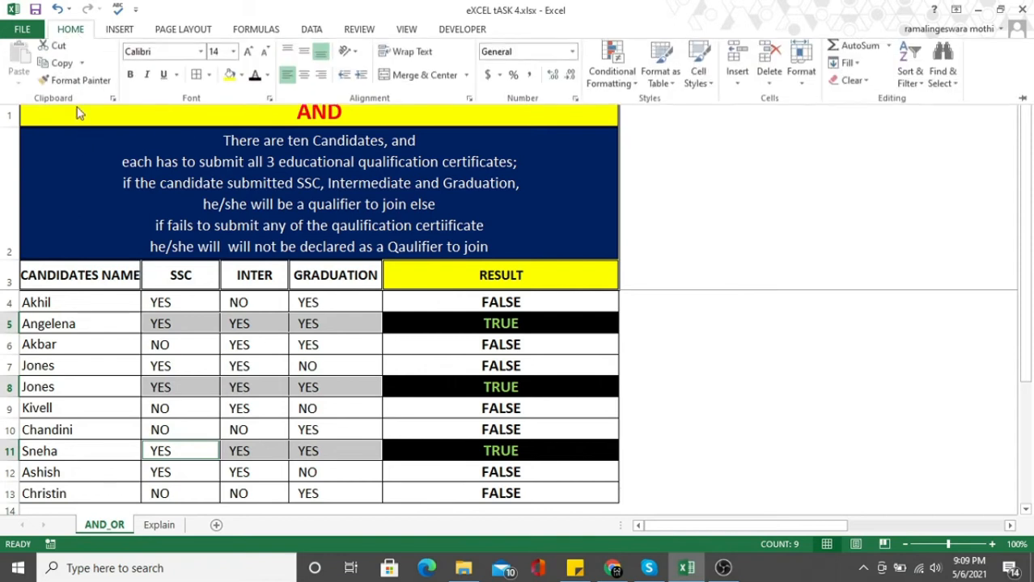
click(230, 78)
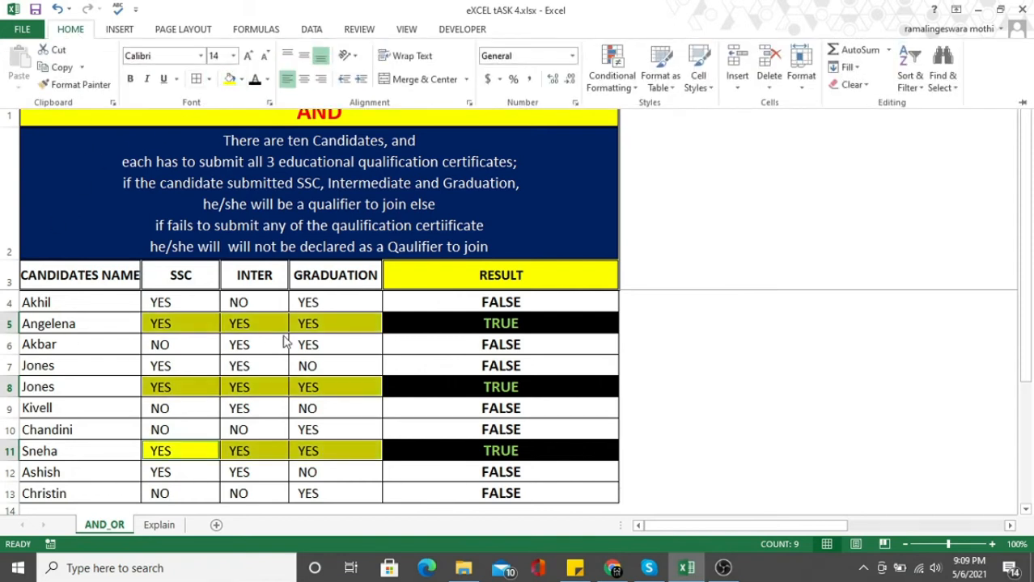
key(ctrl+b)
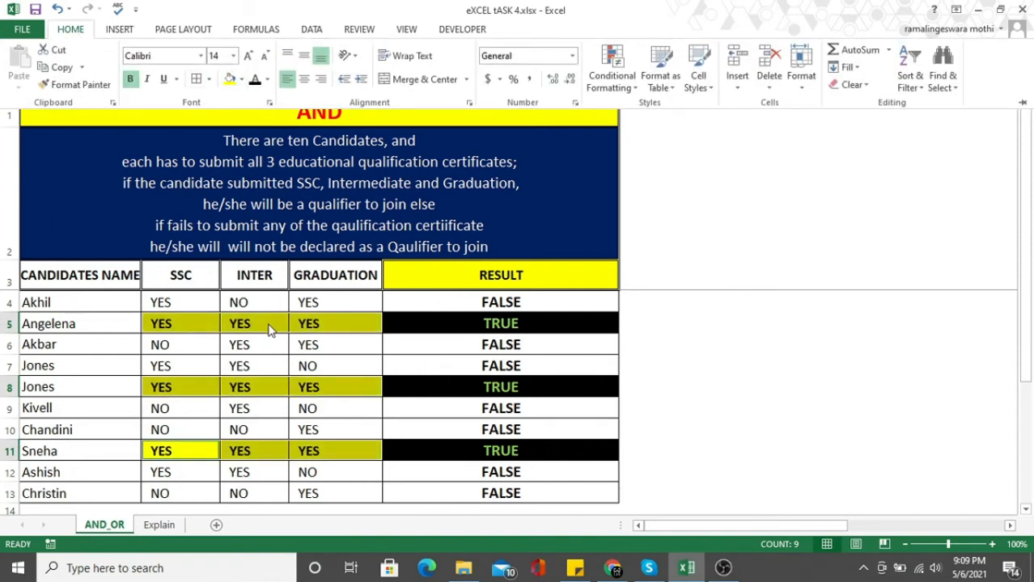
click(534, 306)
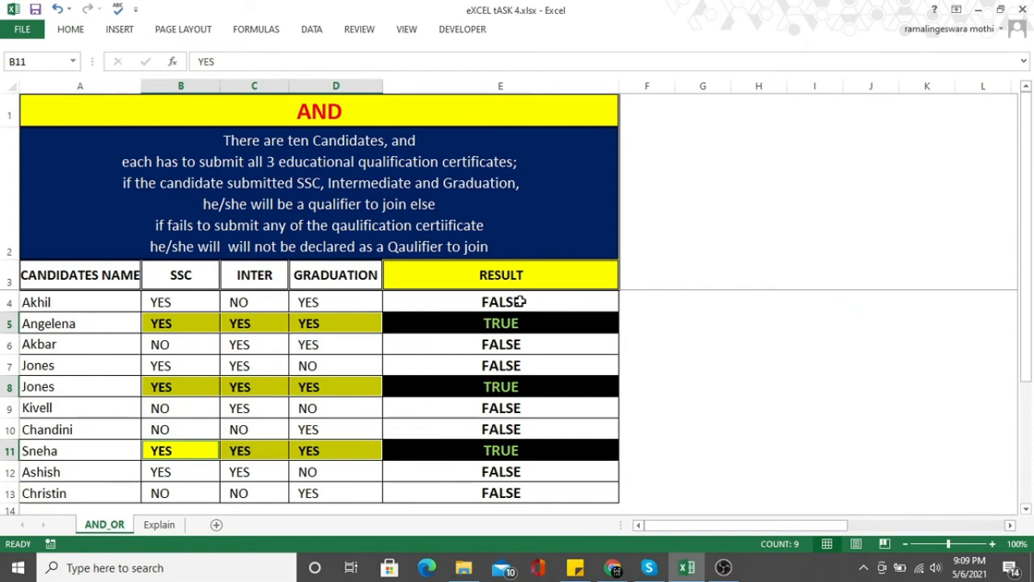
Open the formula in E4 for inspection and leave it unchanged.
double_click(522, 303)
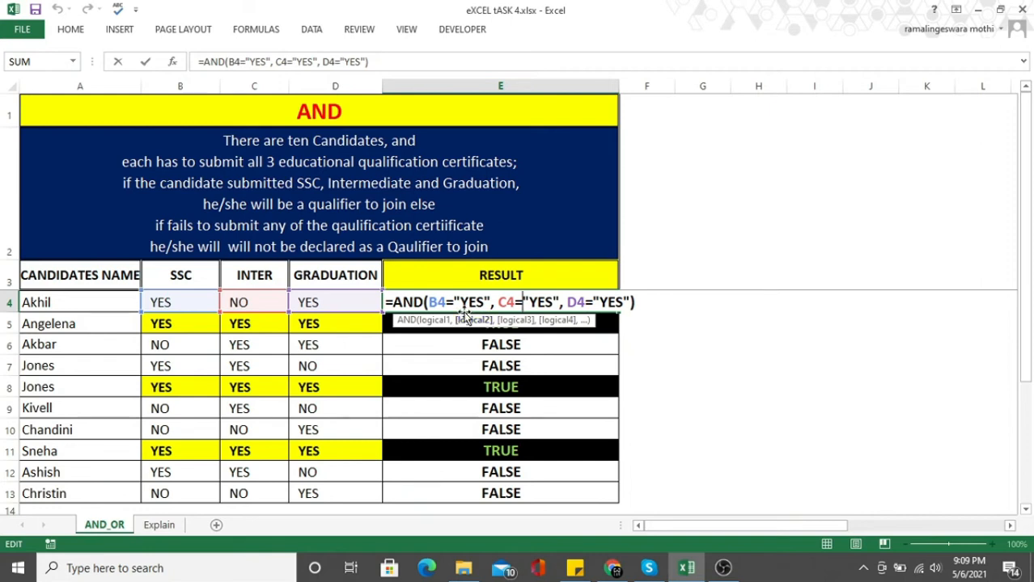
click(519, 355)
key(Escape)
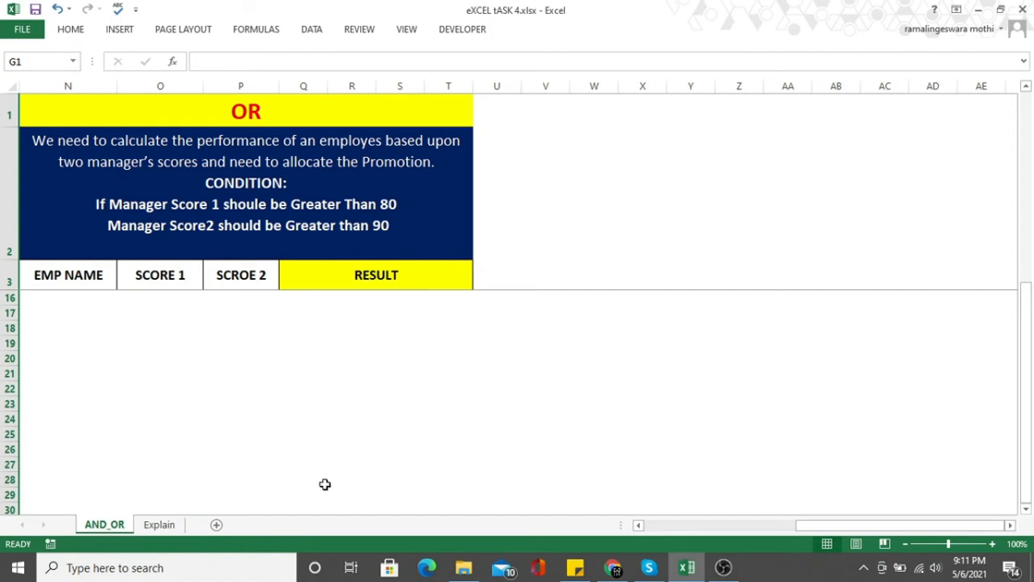
In the OR table, enter =OR(O4>80, P4>90) in the first RESULT cell Q4.
click(144, 181)
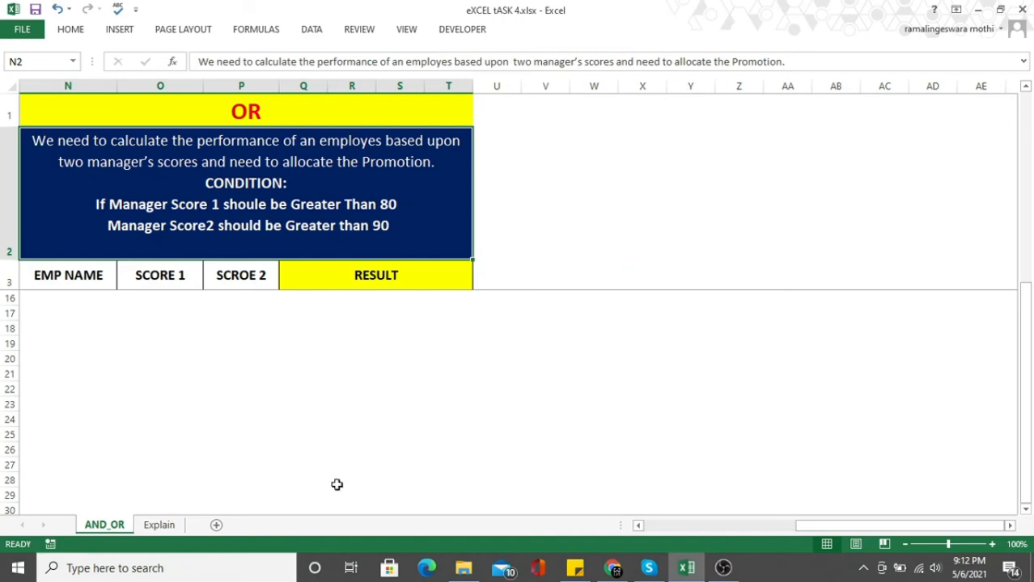
scroll(413, 407, up, 4)
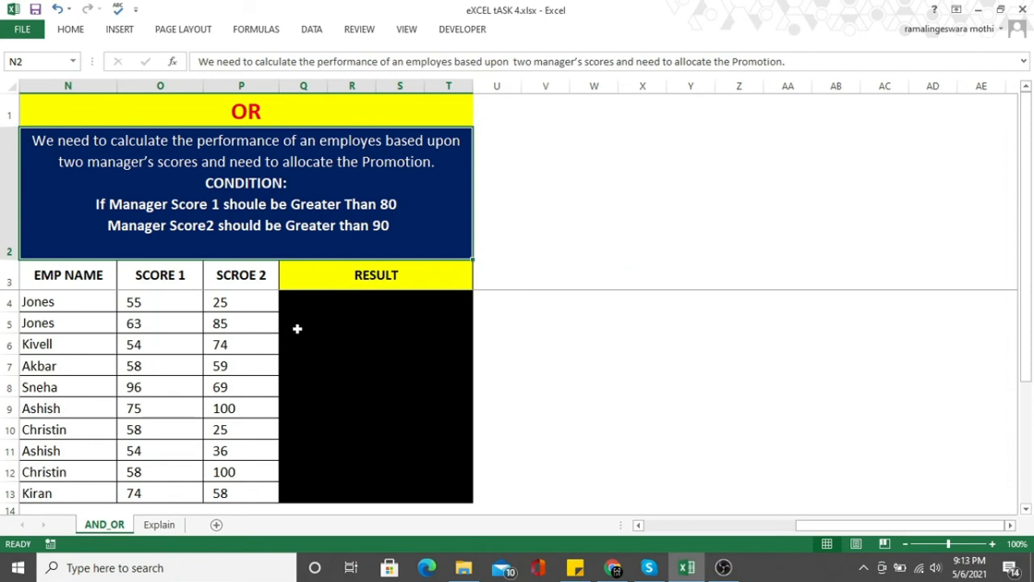
click(303, 300)
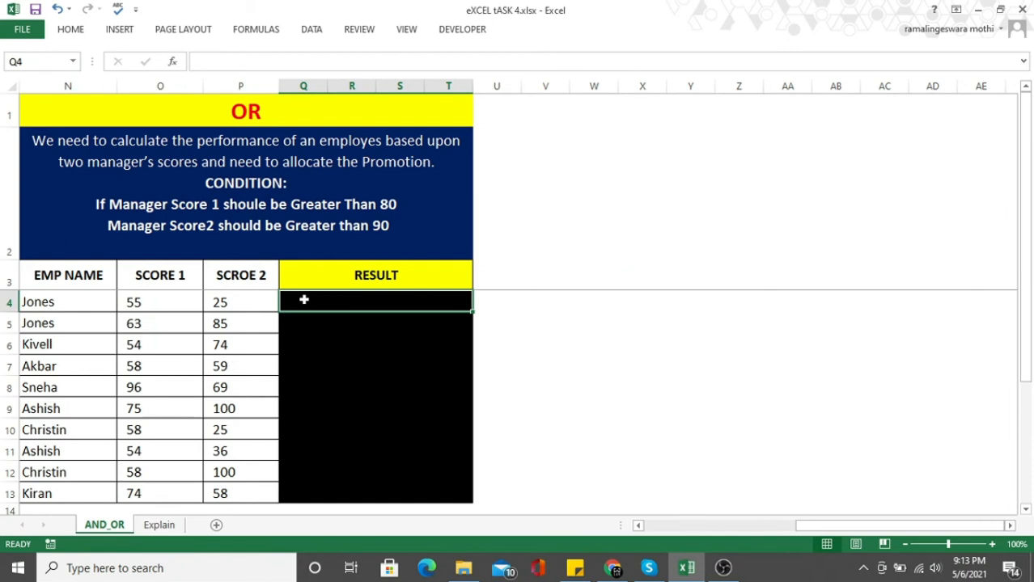
text(=OR)
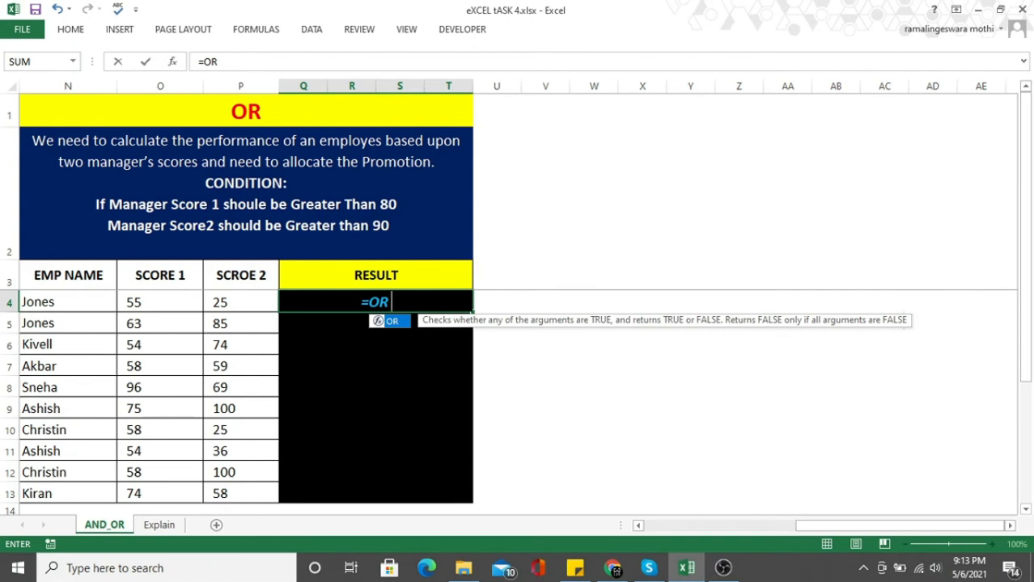
text(()
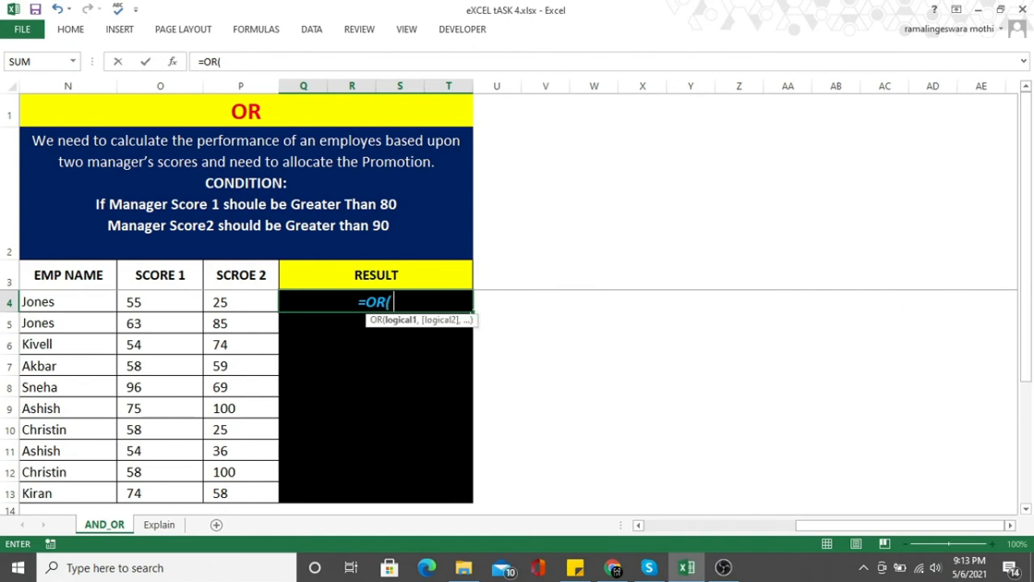
click(128, 303)
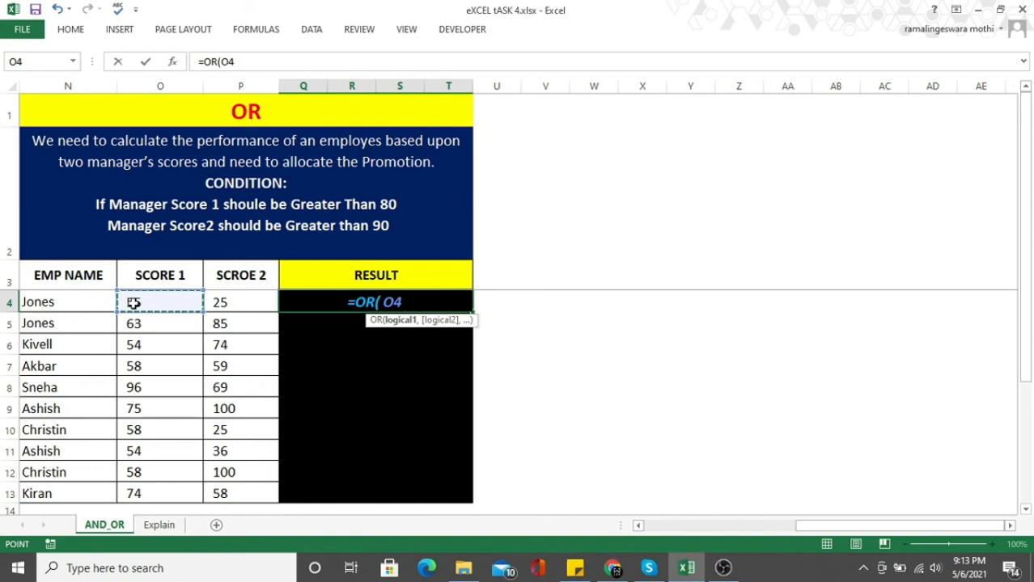
text(>80,)
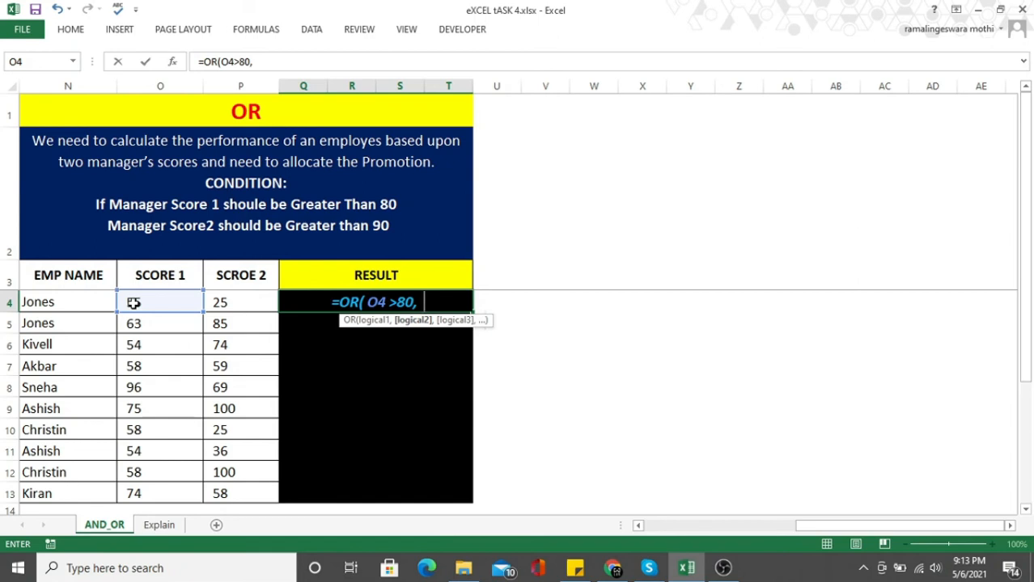
click(226, 302)
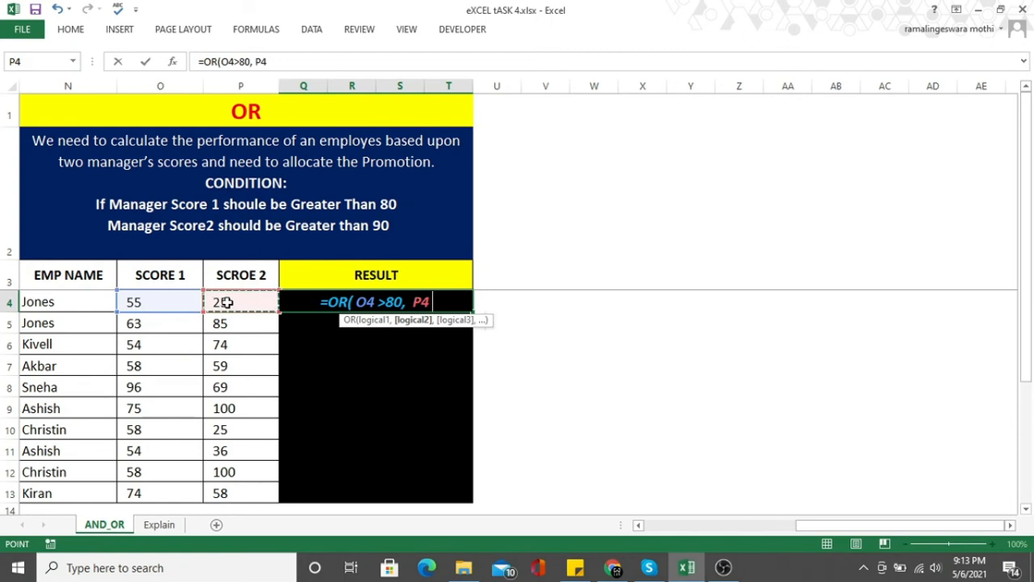
text(>90)
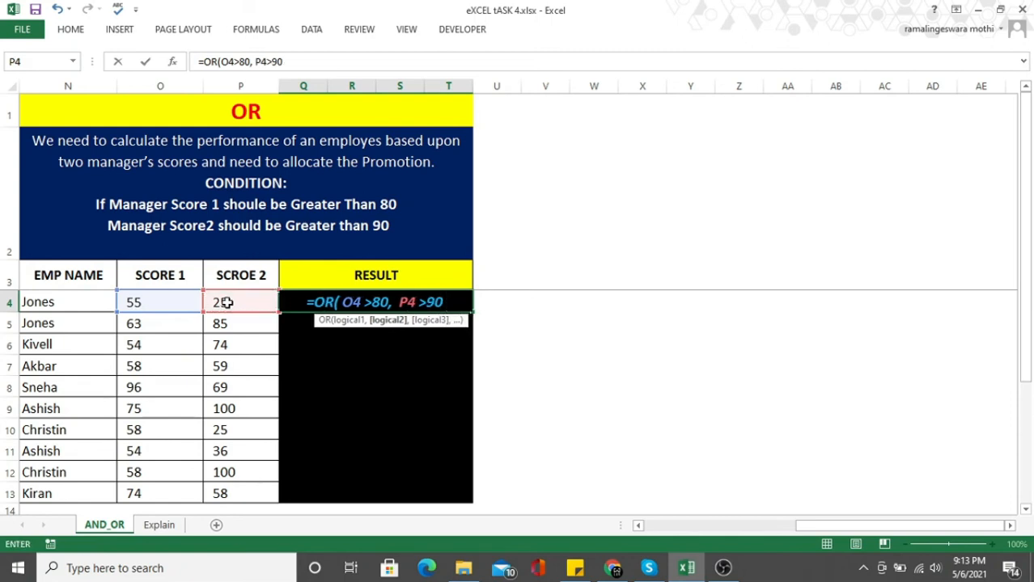
text())
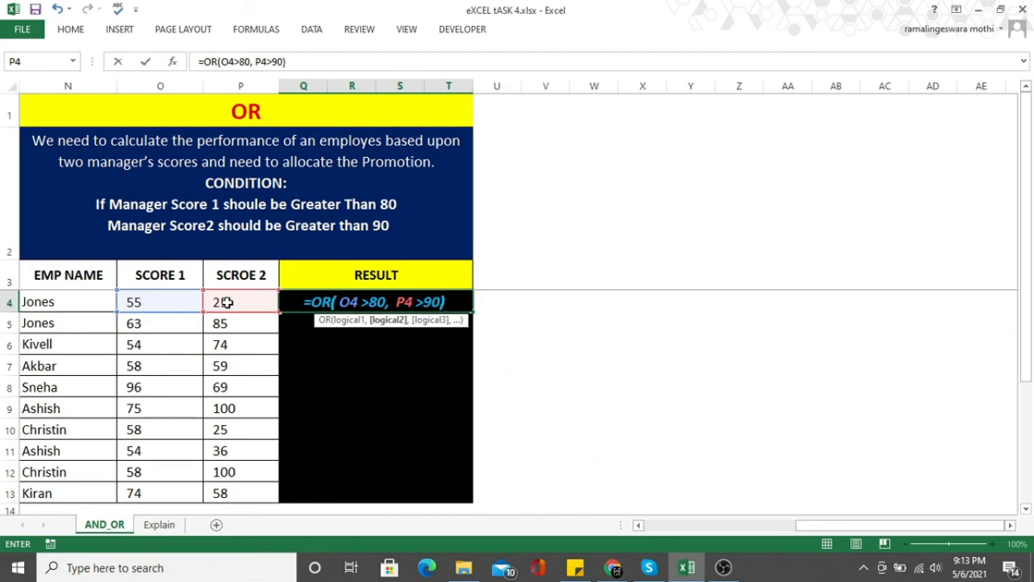
key(Return)
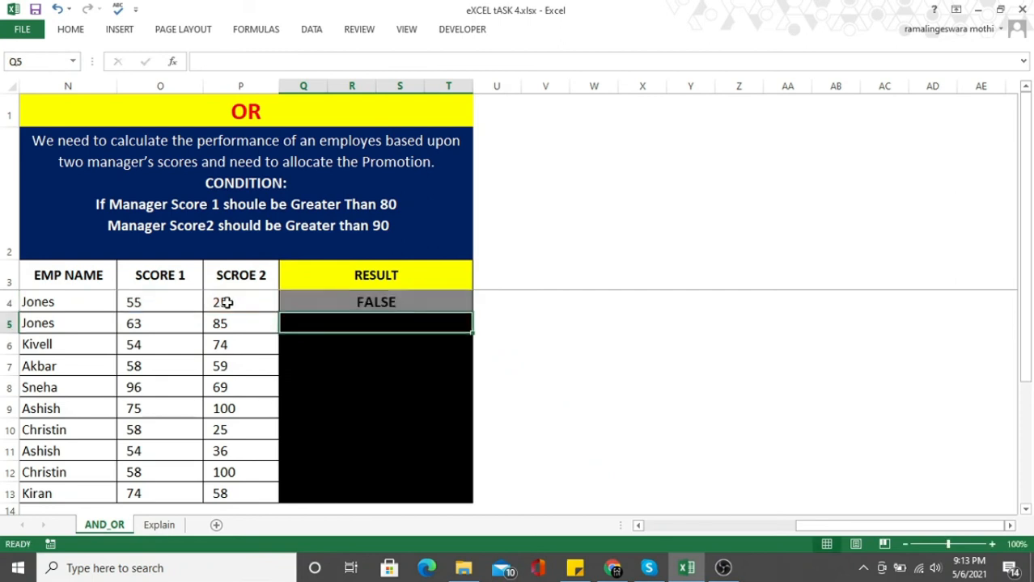
Fill the OR formula from Q4 down the RESULT column to row 13.
click(417, 307)
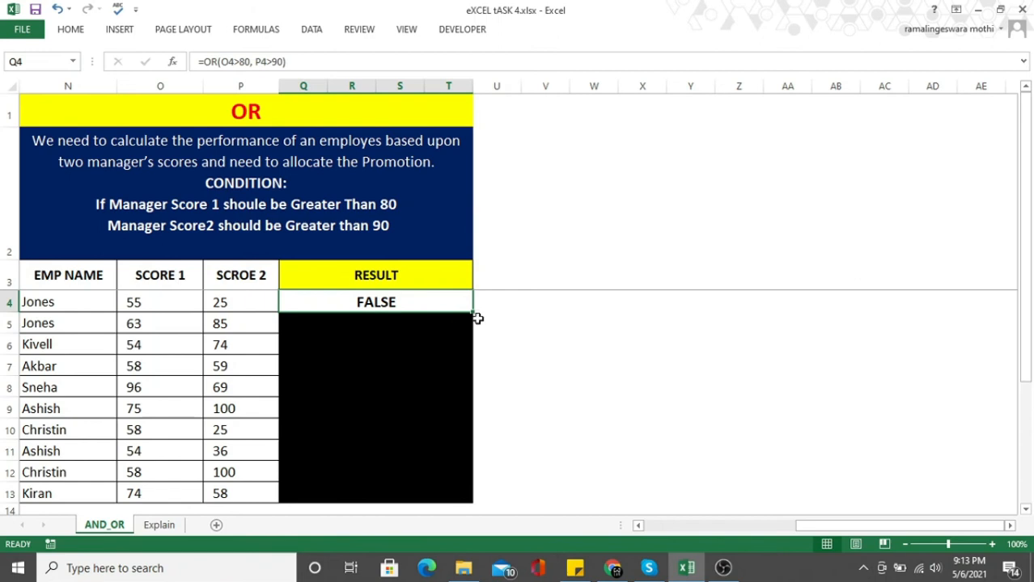
drag(474, 313, 463, 507)
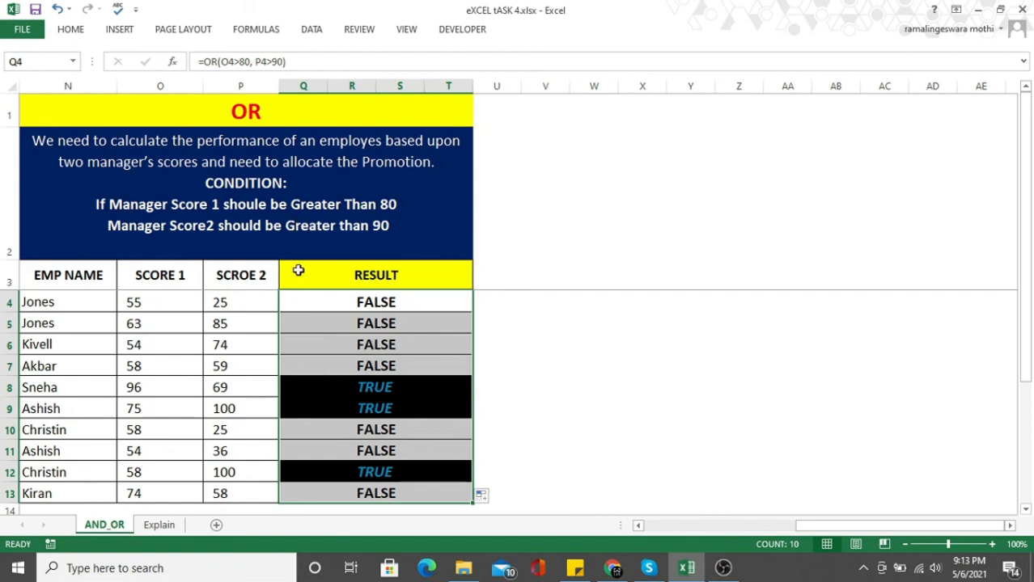
click(379, 302)
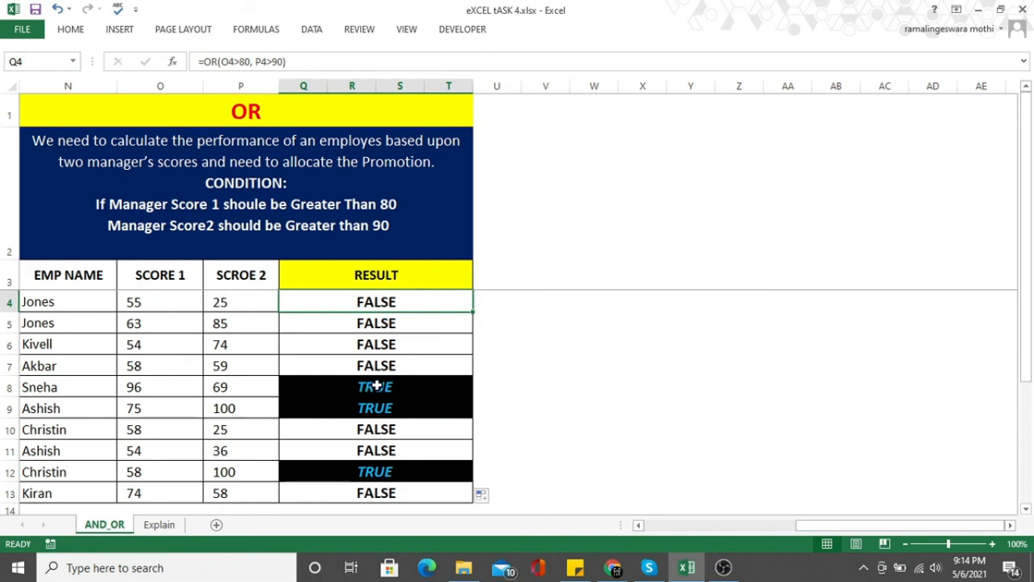
click(156, 388)
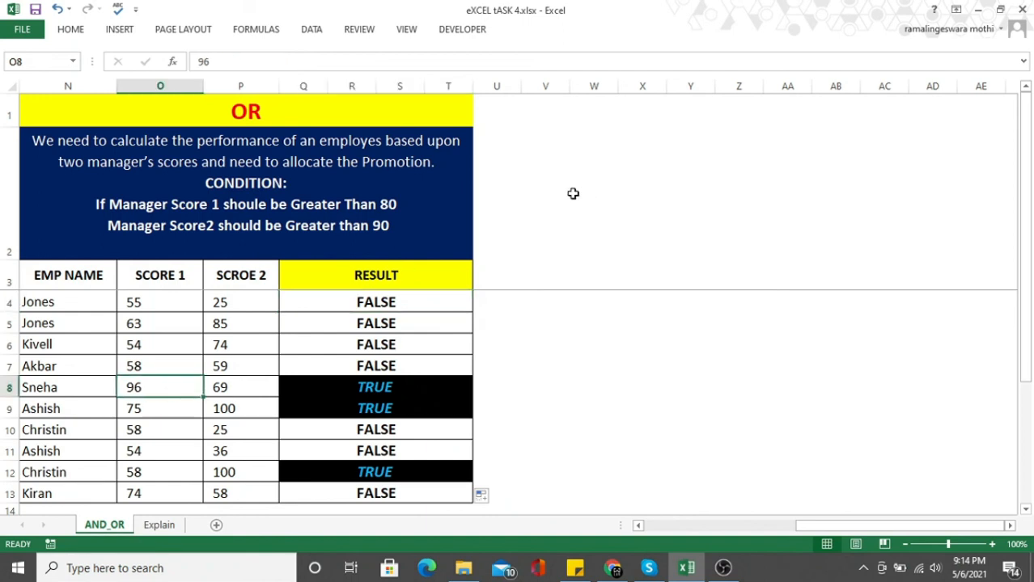
click(239, 387)
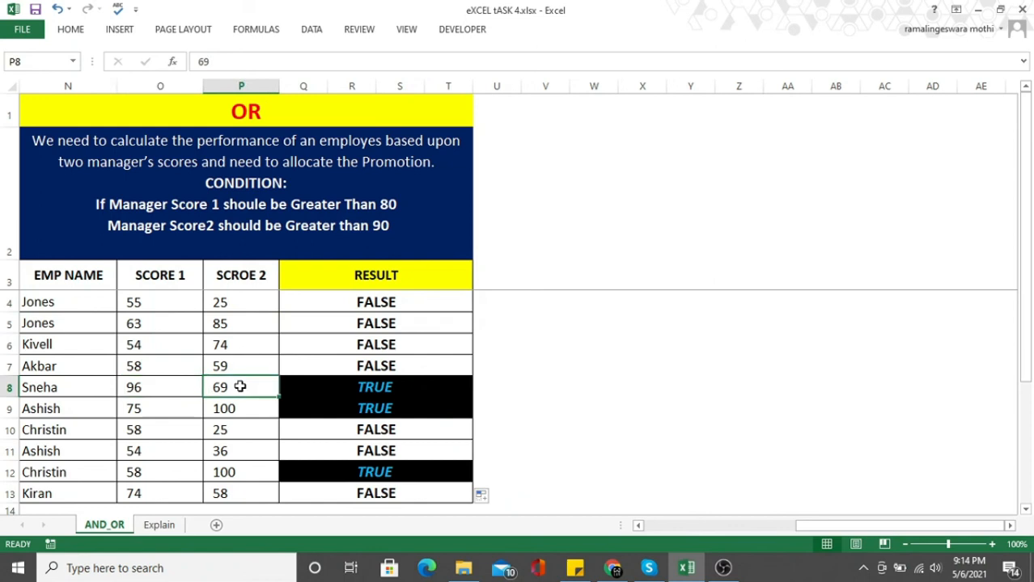